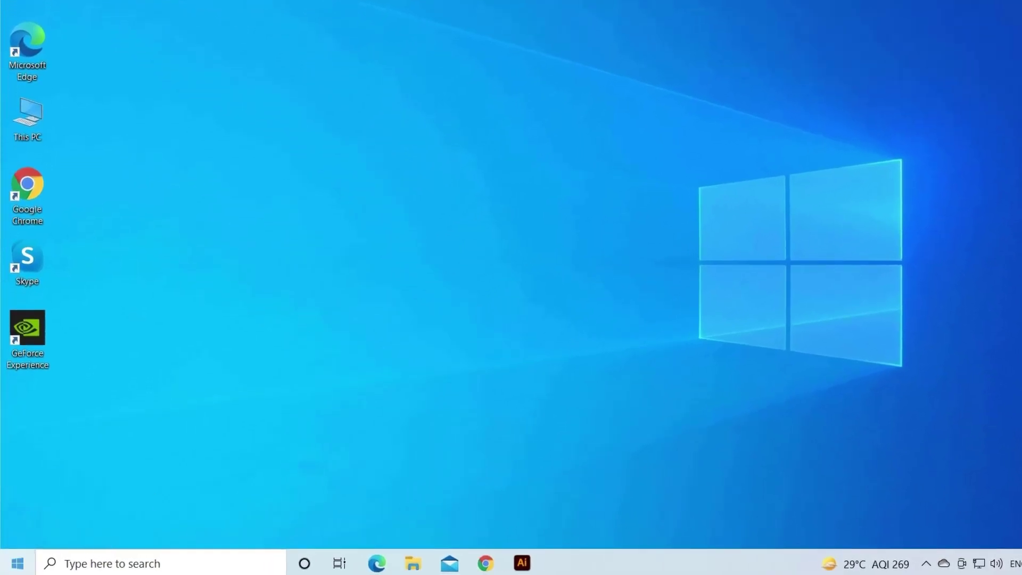
Open the Network & Internet Status page in Windows Settings to check the connection
{"action": "left_click", "coordinate": [18, 563]}
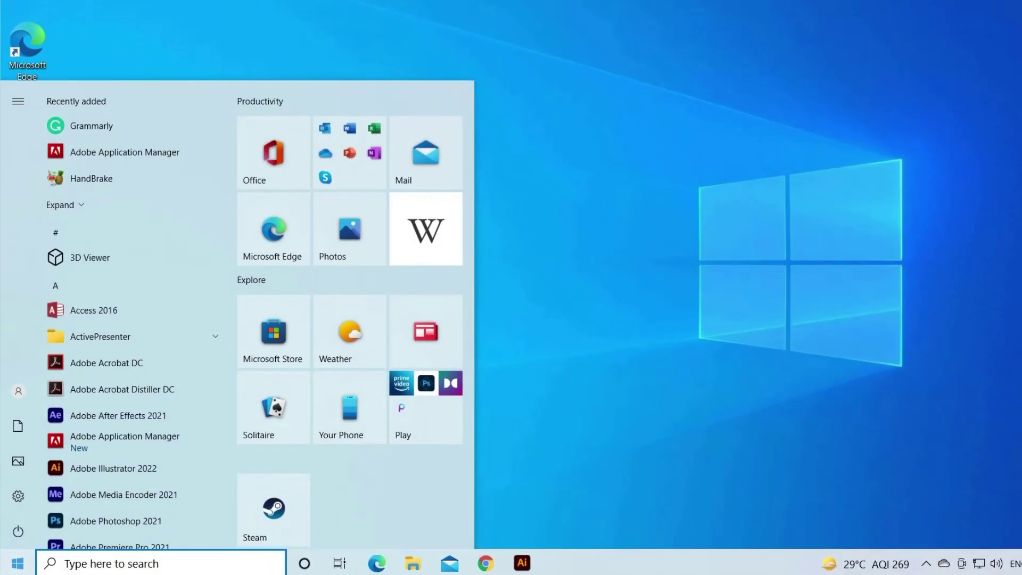
{"action": "left_click", "coordinate": [18, 496]}
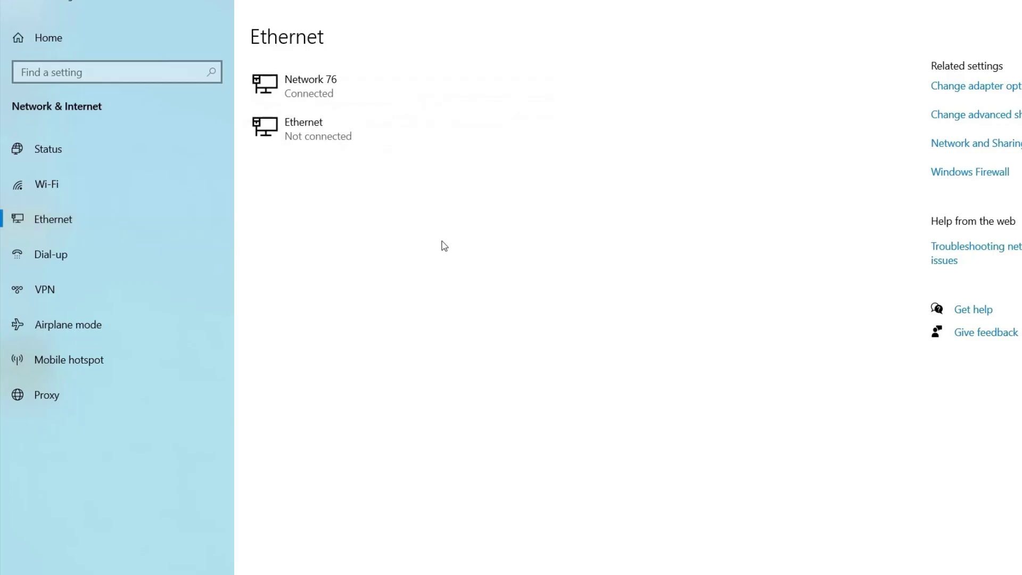
{"action": "left_click", "coordinate": [75, 156]}
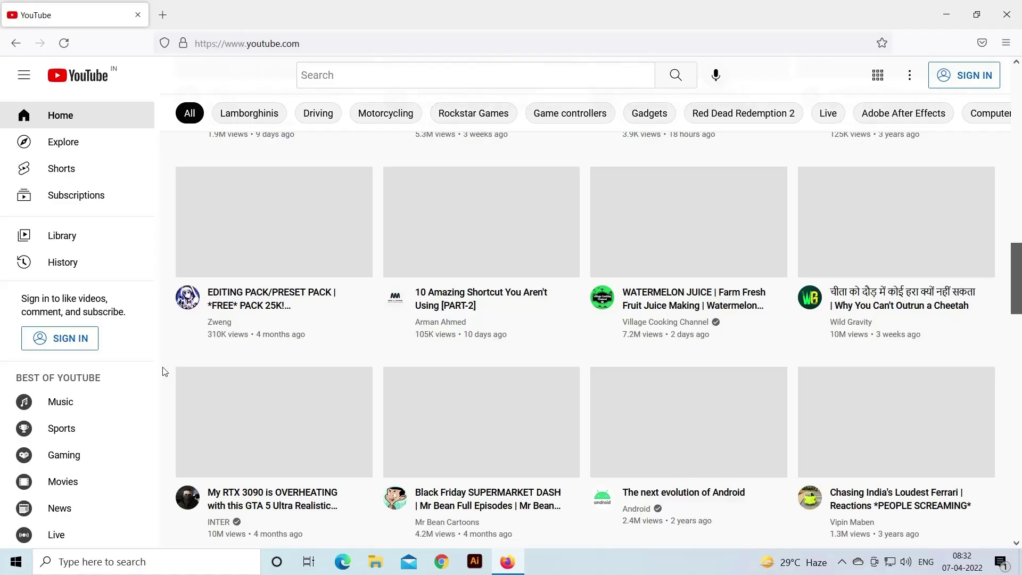
Close the Firefox window showing YouTube with Alt+F4
{"action": "key", "text": "alt+F4"}
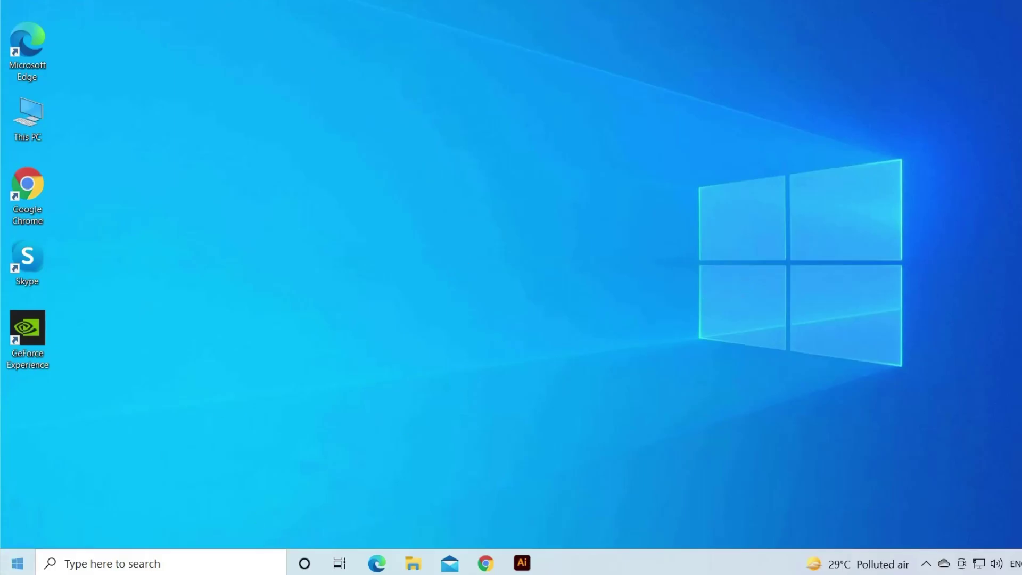
Restart the PC from the Start menu's Power options
{"action": "left_click", "coordinate": [8, 570]}
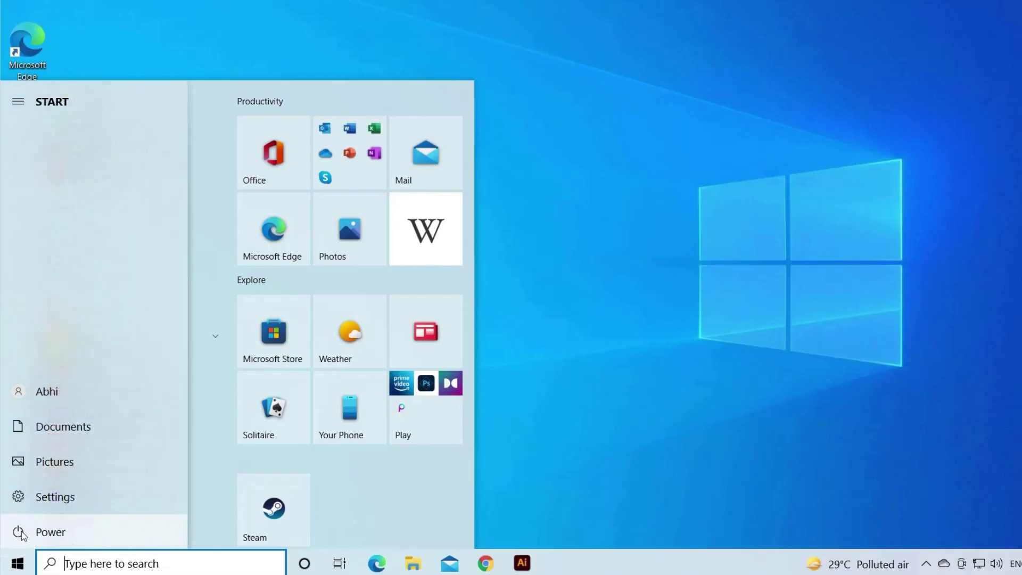
{"action": "left_click", "coordinate": [21, 533]}
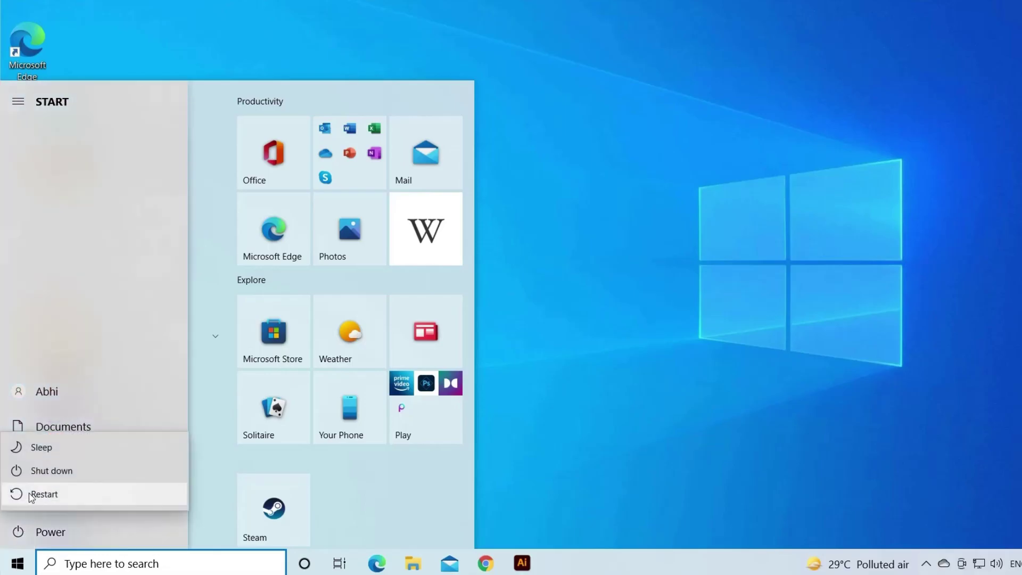
{"action": "left_click", "coordinate": [59, 496]}
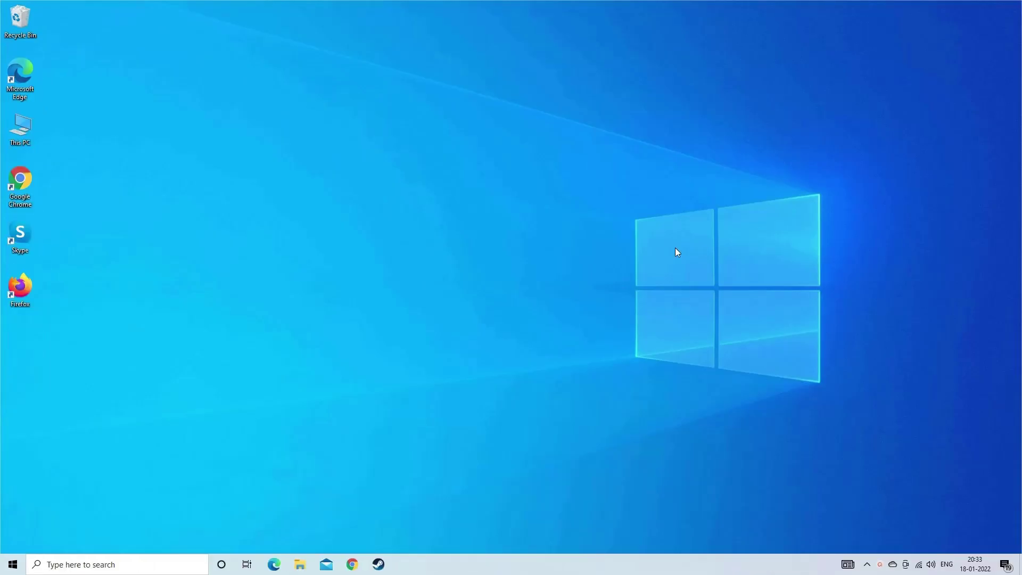
Switch off Chrome's 'Use hardware acceleration when available' under Advanced > System settings
{"action": "left_click", "coordinate": [353, 563]}
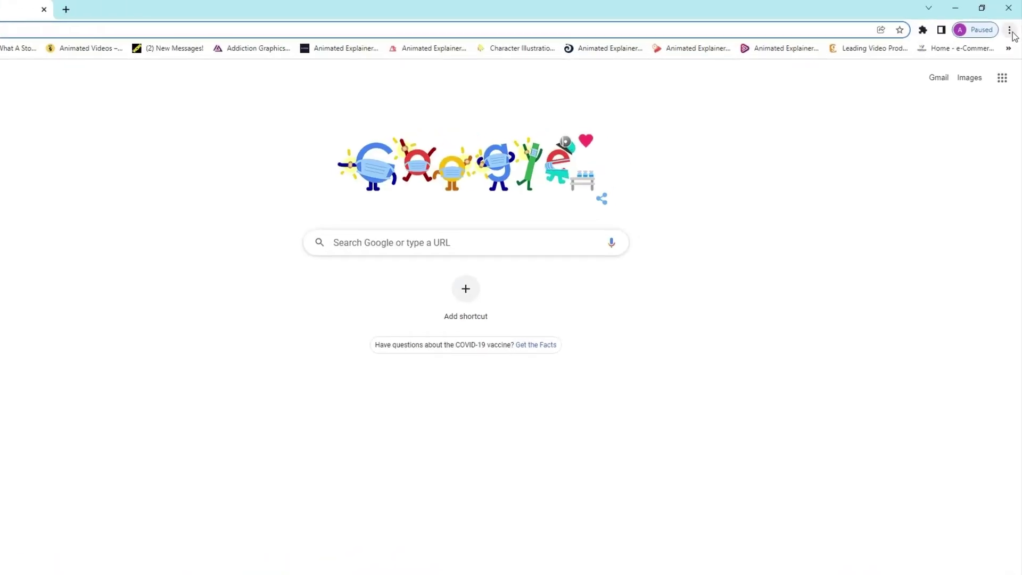
{"action": "left_click", "coordinate": [1011, 32]}
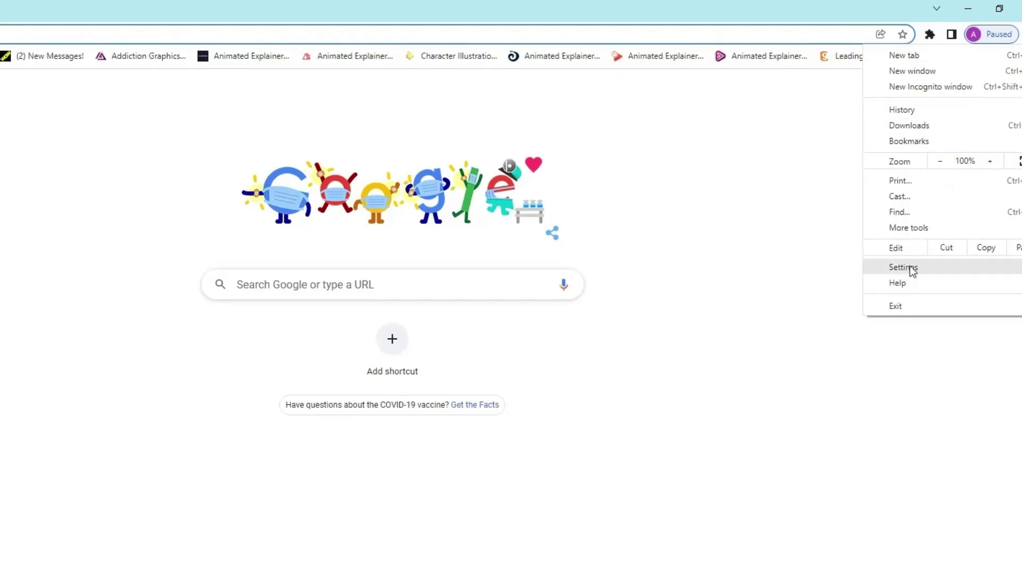
{"action": "left_click", "coordinate": [905, 267]}
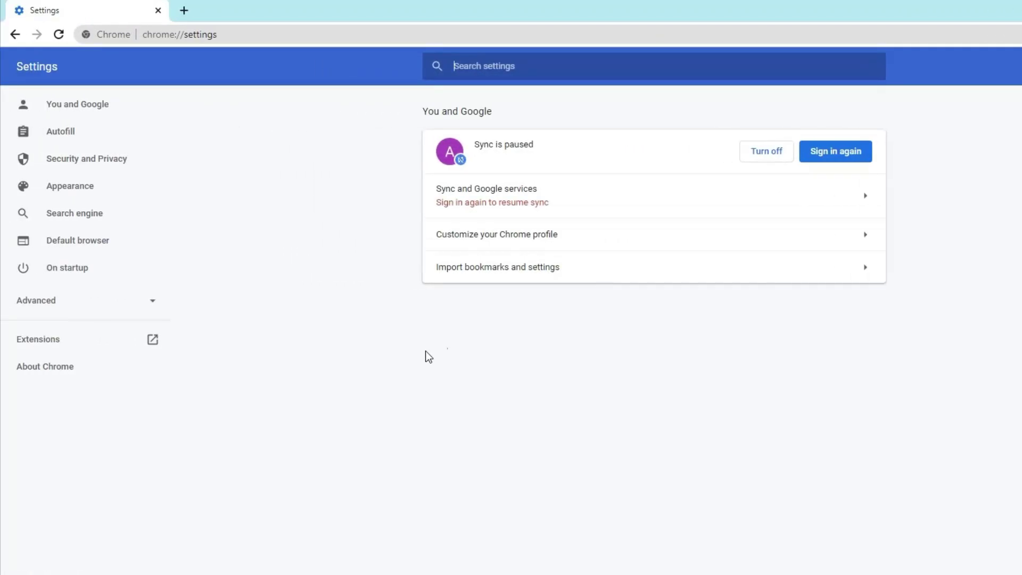
{"action": "left_click", "coordinate": [53, 305]}
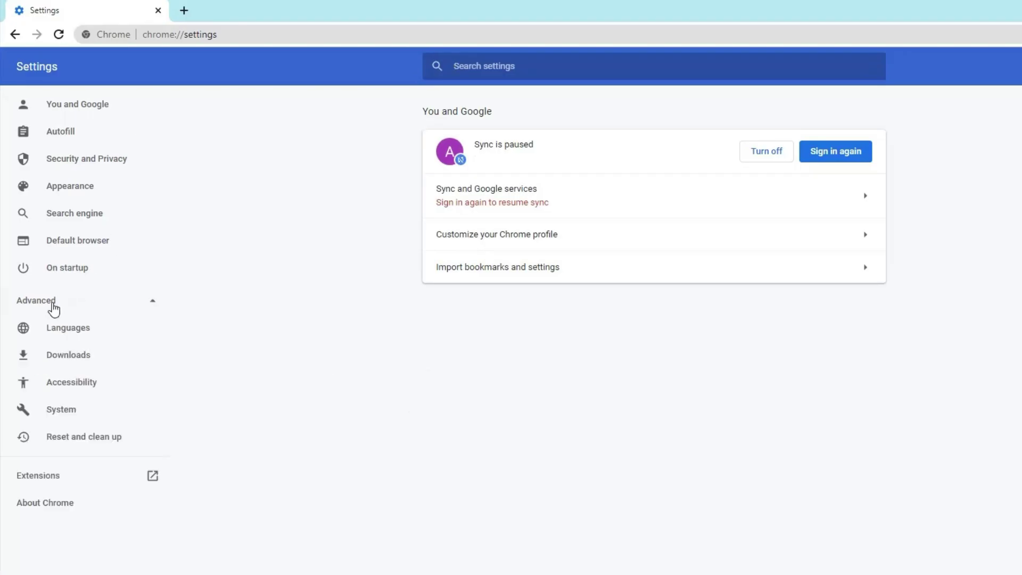
{"action": "left_click", "coordinate": [61, 415]}
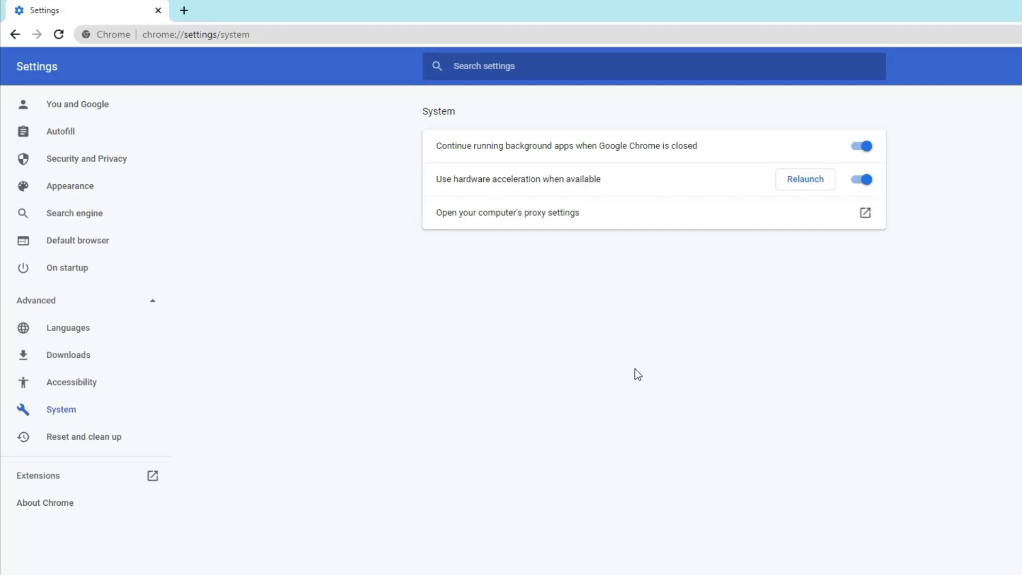
{"action": "left_click", "coordinate": [865, 183]}
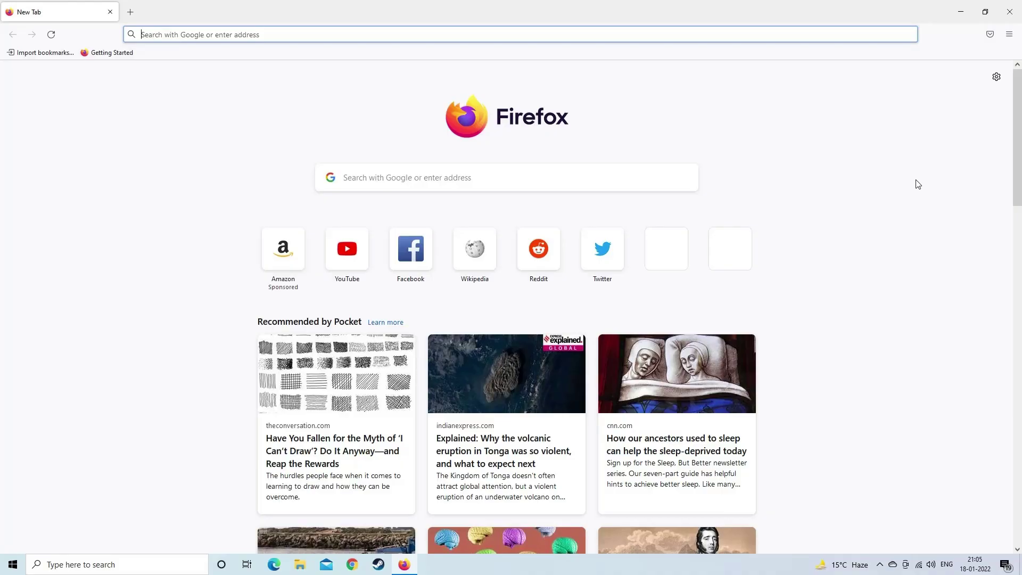
In Firefox's Performance settings, uncheck recommended performance settings and hardware acceleration
{"action": "left_click", "coordinate": [1009, 34]}
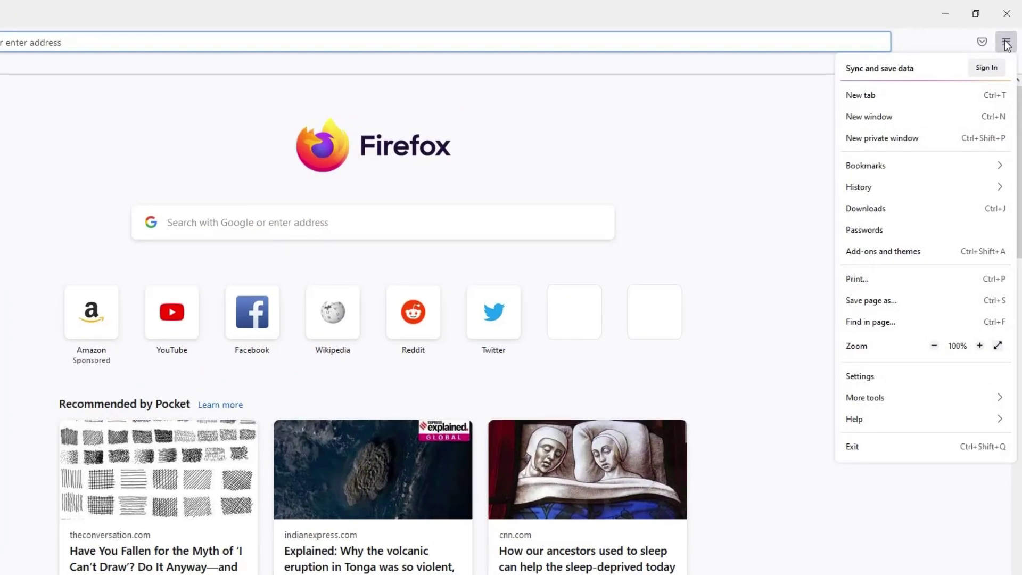
{"action": "left_click", "coordinate": [881, 375]}
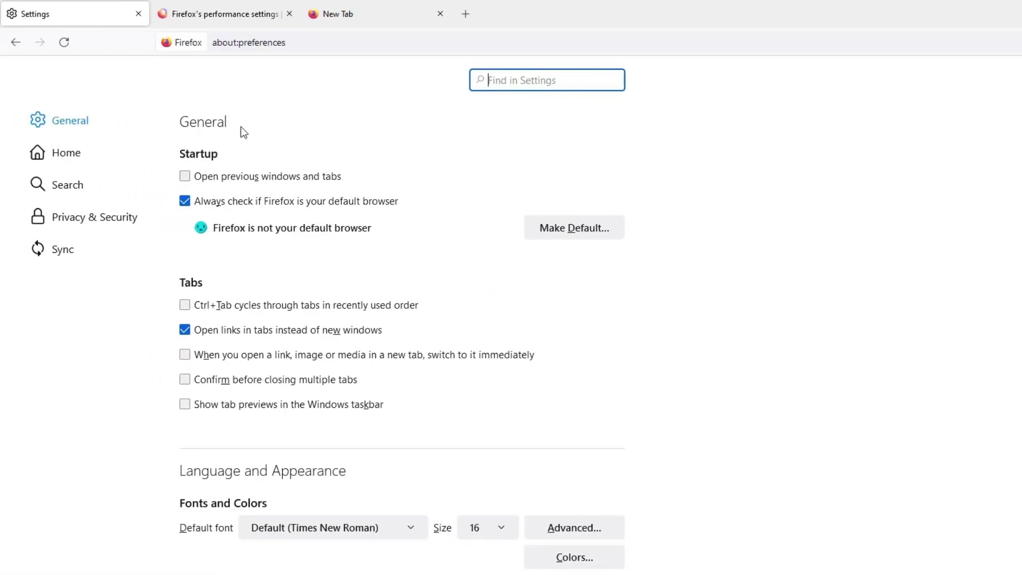
{"action": "scroll", "coordinate": [392, 292], "scroll_direction": "down", "scroll_amount": 15}
{"action": "scroll", "coordinate": [395, 294], "scroll_direction": "down", "scroll_amount": 3}
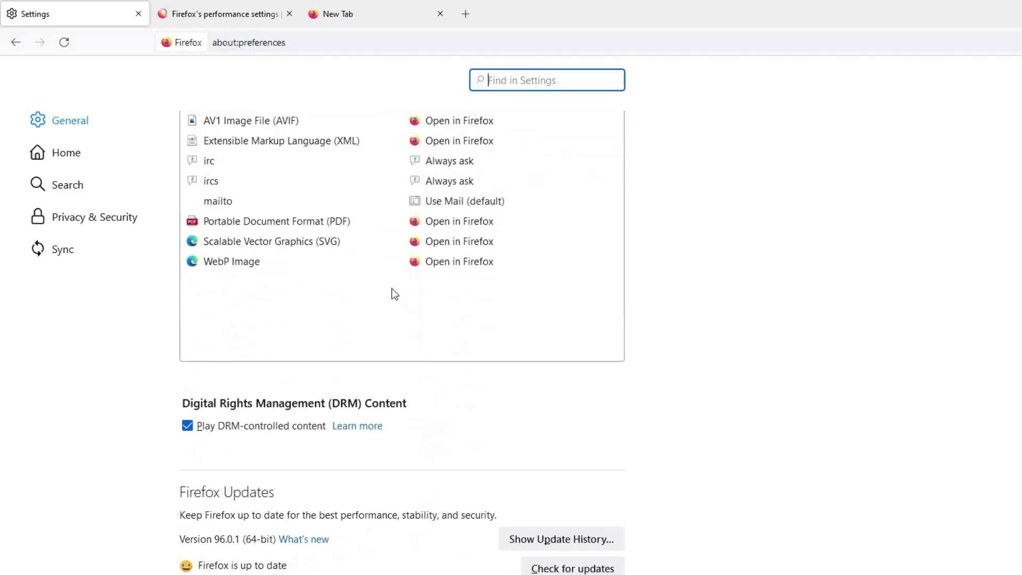
{"action": "scroll", "coordinate": [395, 293], "scroll_direction": "down", "scroll_amount": 5}
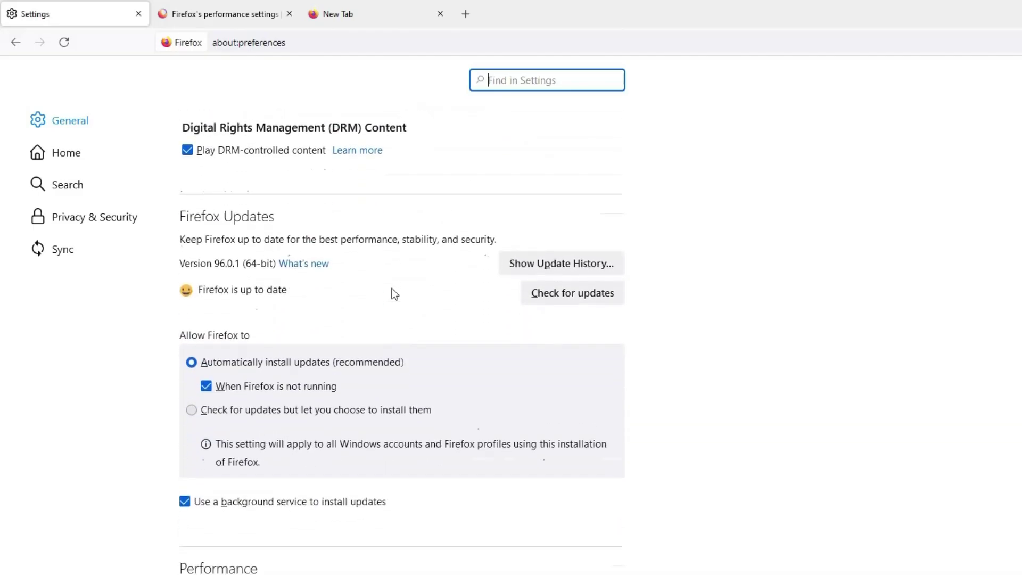
{"action": "scroll", "coordinate": [394, 294], "scroll_direction": "down", "scroll_amount": 4}
{"action": "left_click", "coordinate": [225, 400]}
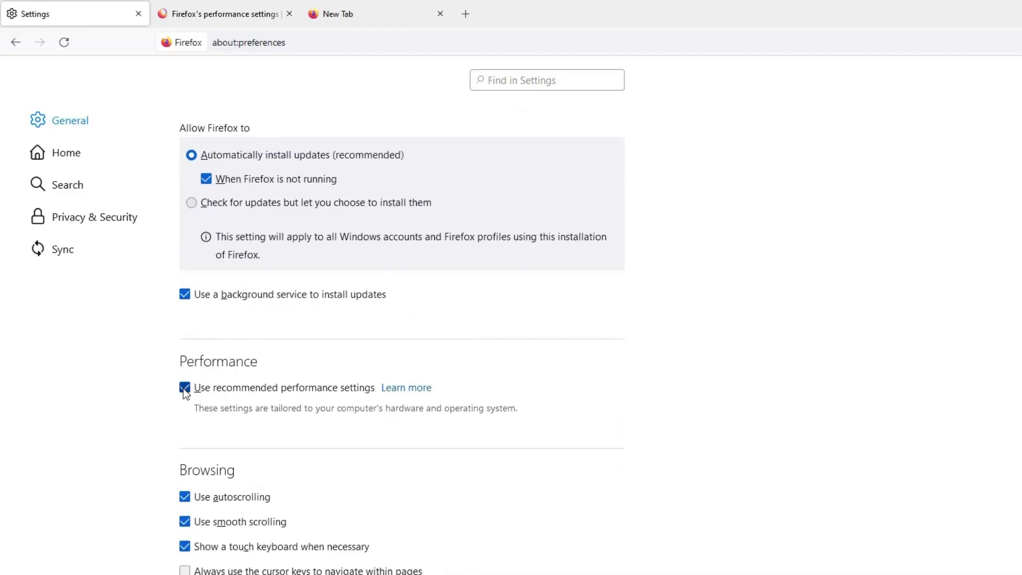
{"action": "left_click", "coordinate": [184, 388]}
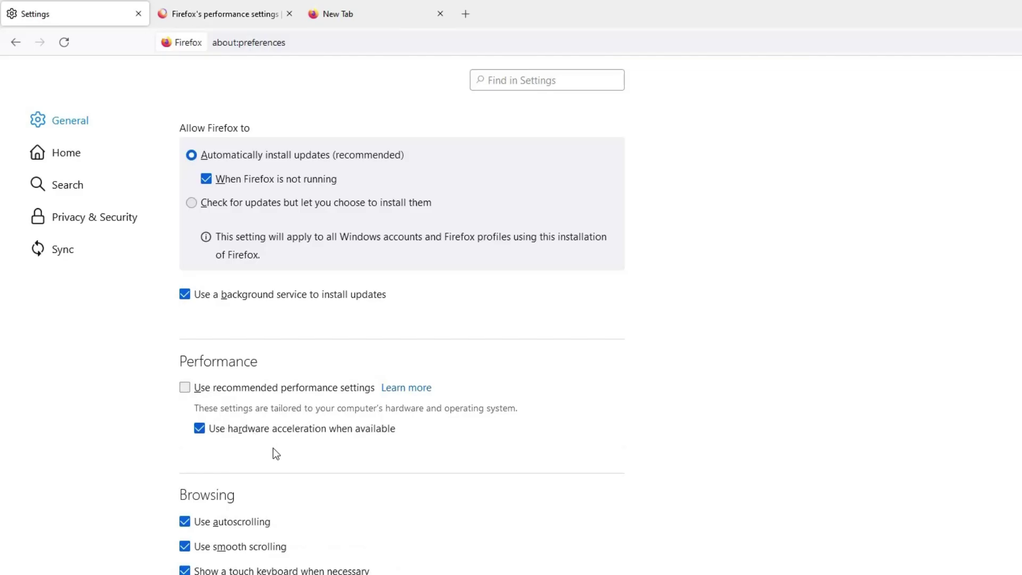
{"action": "left_click", "coordinate": [201, 429]}
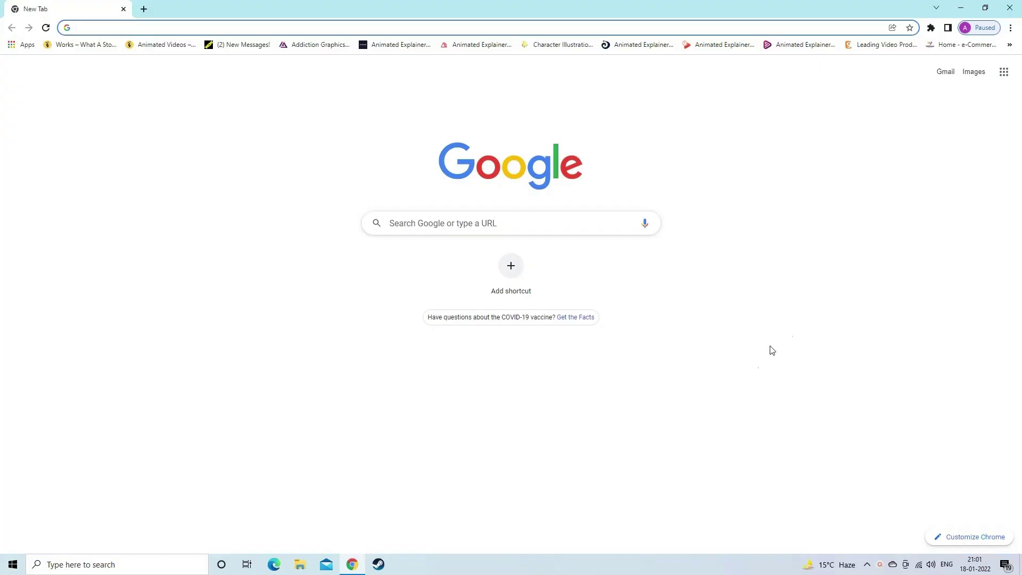
Check Help > About Google Chrome, confirming version 97.0.4692.71 is up to date
{"action": "left_click", "coordinate": [1010, 29]}
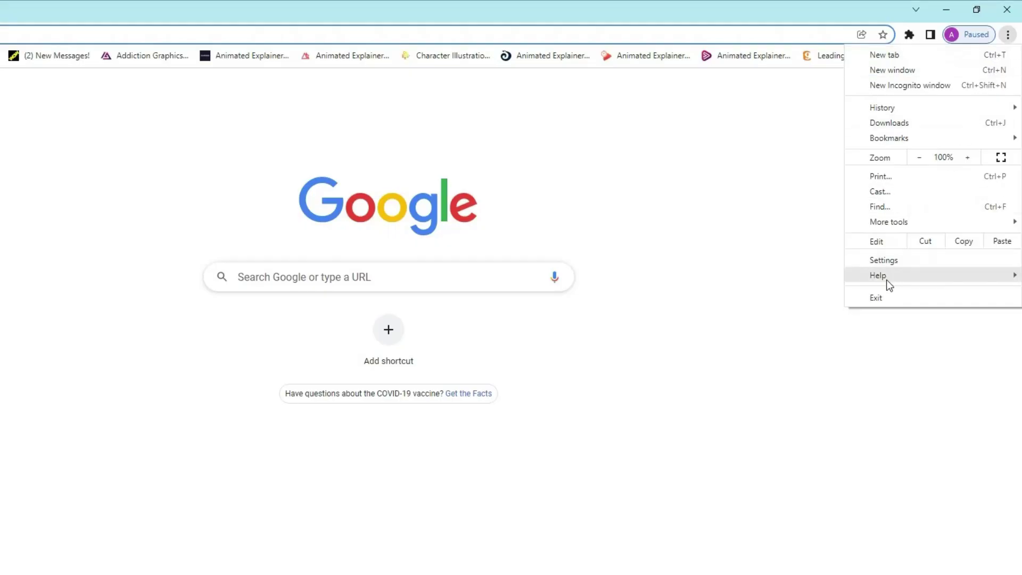
{"action": "mouse_move", "coordinate": [887, 279]}
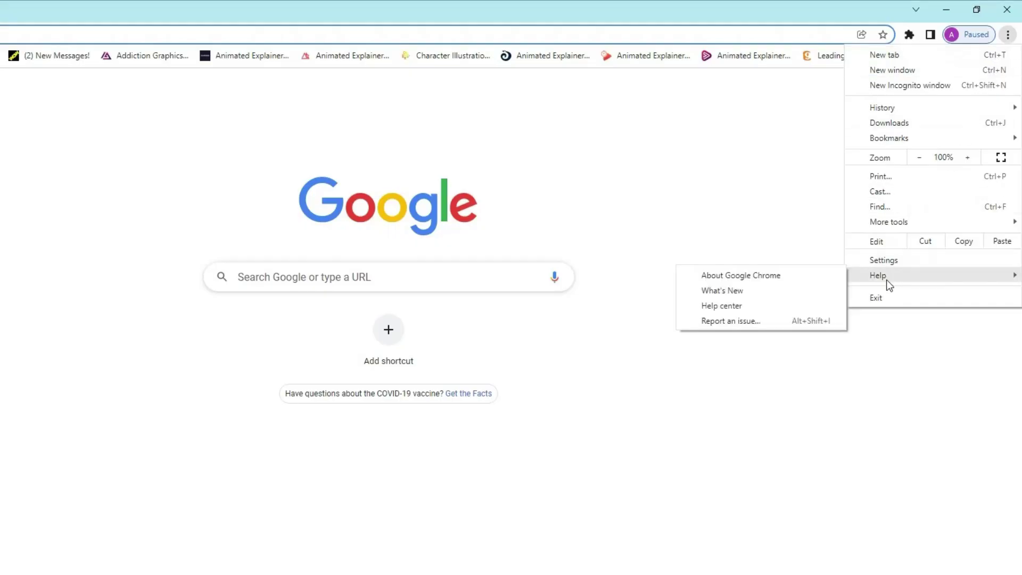
{"action": "left_click", "coordinate": [784, 277]}
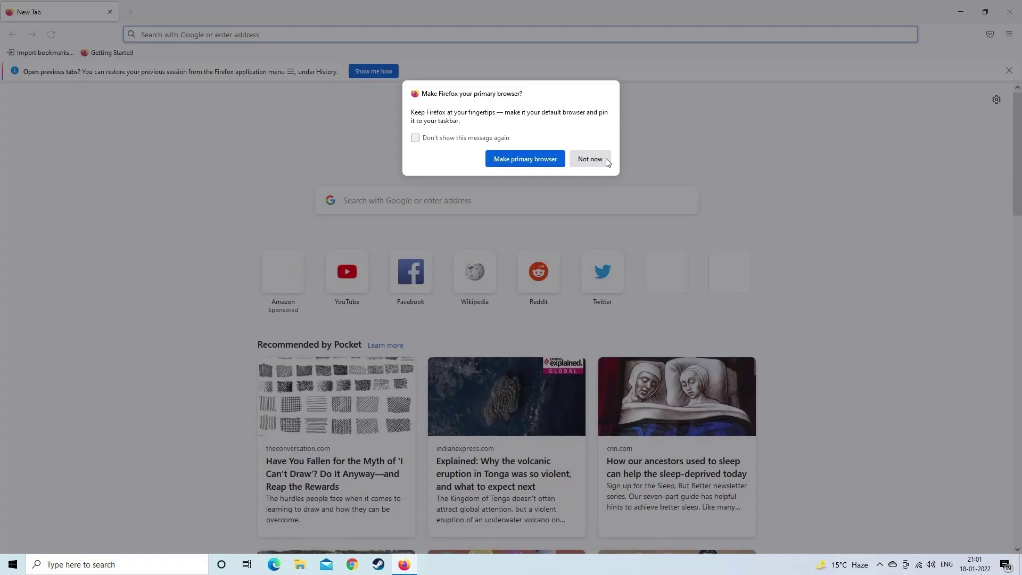
Dismiss the default-browser prompt and confirm in About Firefox that 96.0.1 is up to date
{"action": "left_click", "coordinate": [590, 158]}
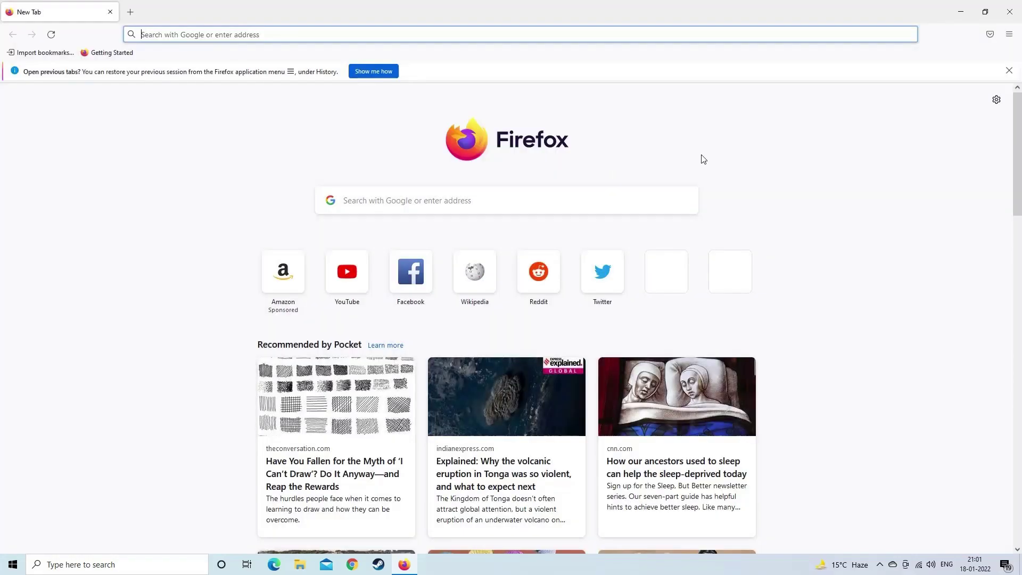
{"action": "left_click", "coordinate": [822, 169]}
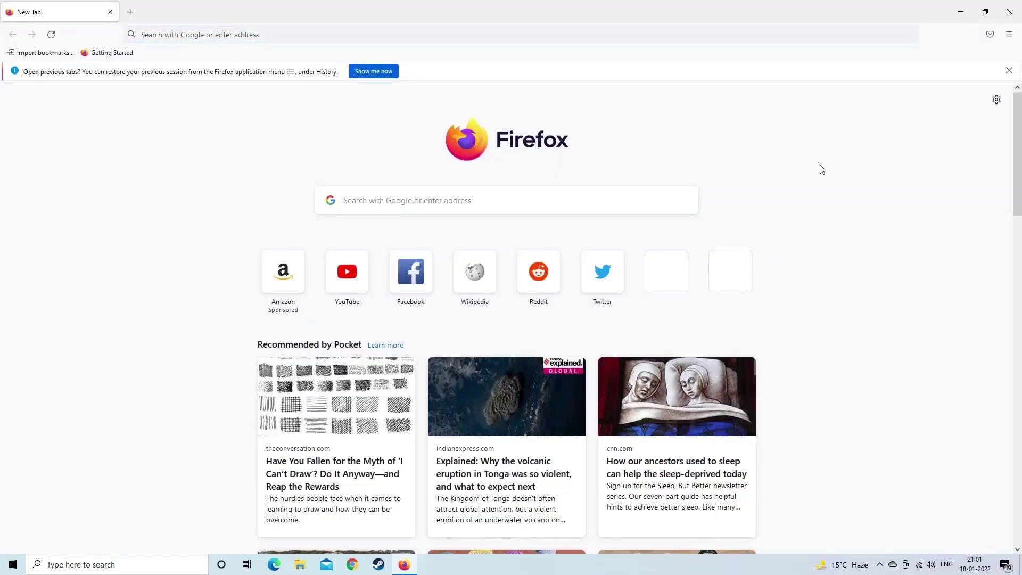
{"action": "left_click", "coordinate": [1009, 35]}
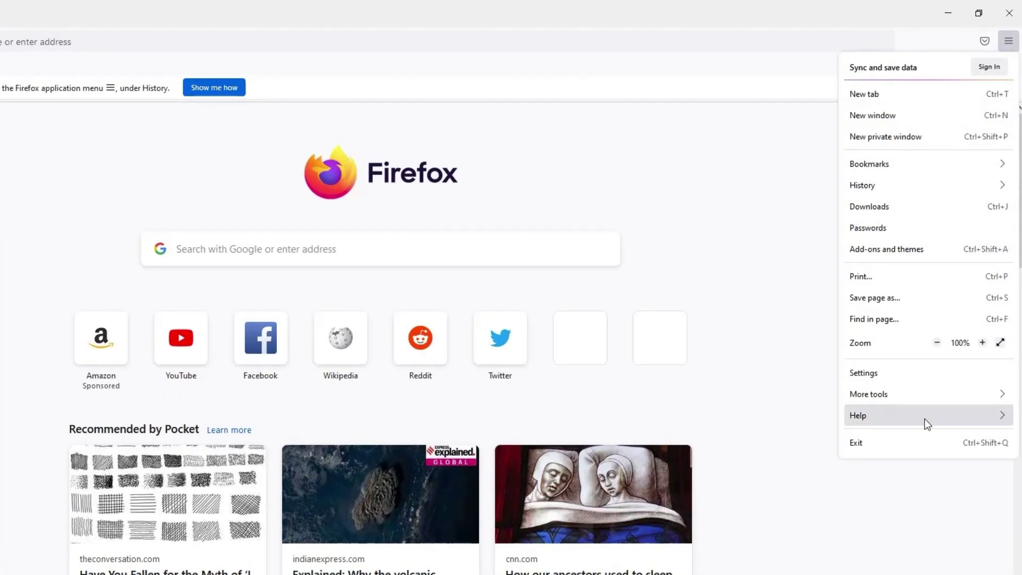
{"action": "left_click", "coordinate": [953, 420]}
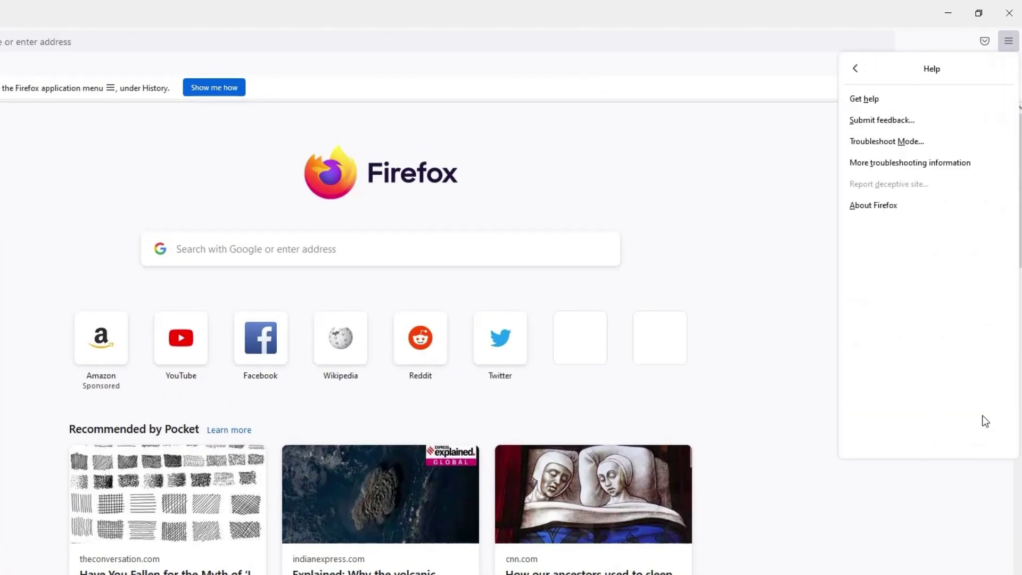
{"action": "left_click", "coordinate": [875, 206]}
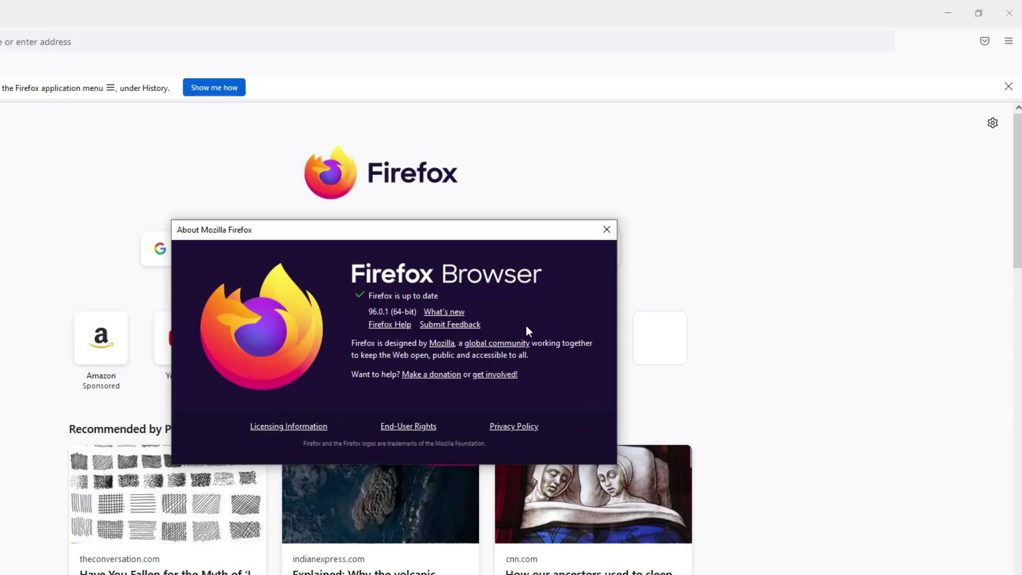
{"action": "left_click", "coordinate": [608, 230]}
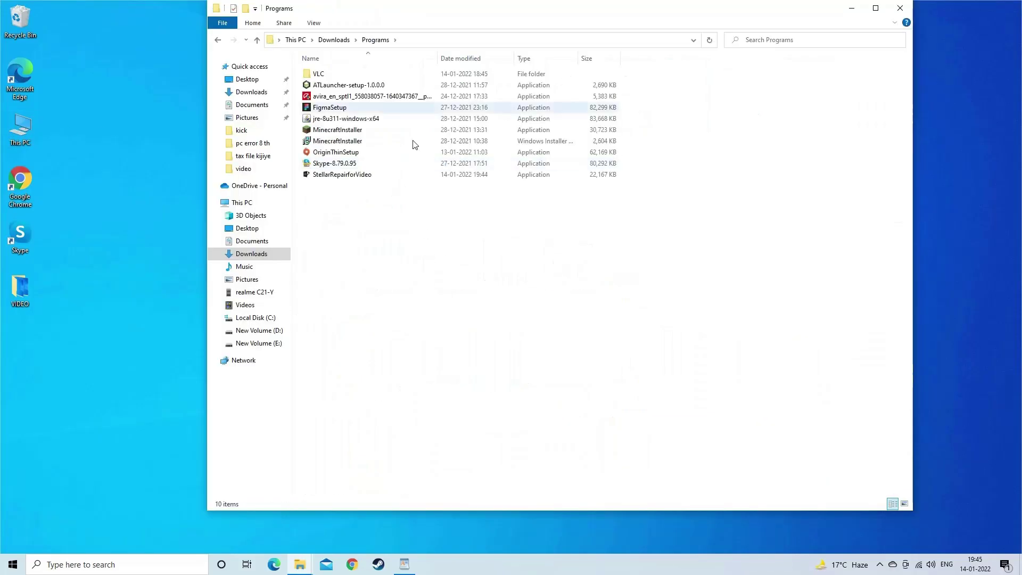
Install Stellar Repair for Video in English, accepting the licence and default folders
{"action": "left_click_drag", "start_coordinate": [427, 12], "coordinate": [420, 29]}
{"action": "double_click", "coordinate": [342, 196]}
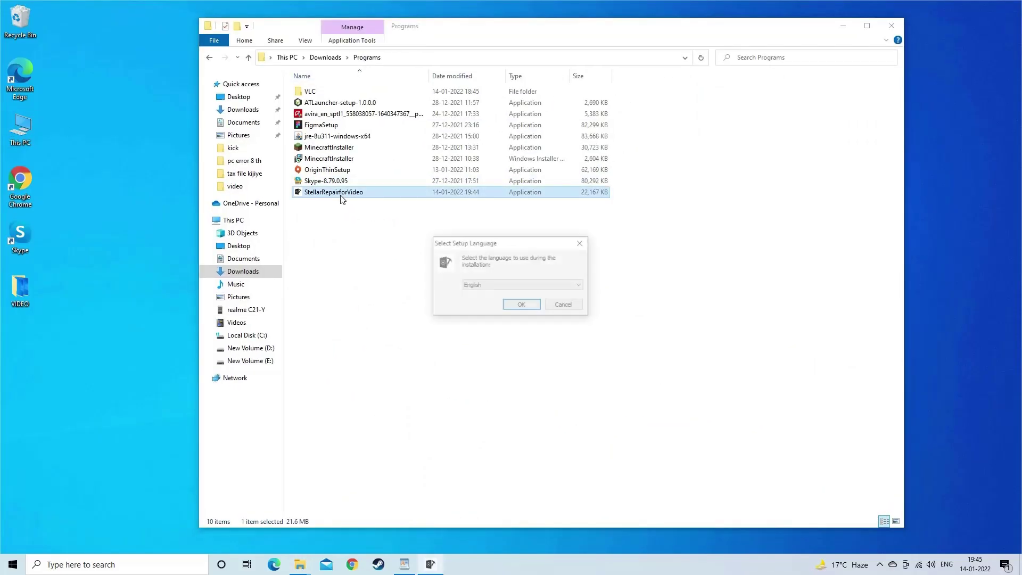
{"action": "left_click", "coordinate": [521, 304]}
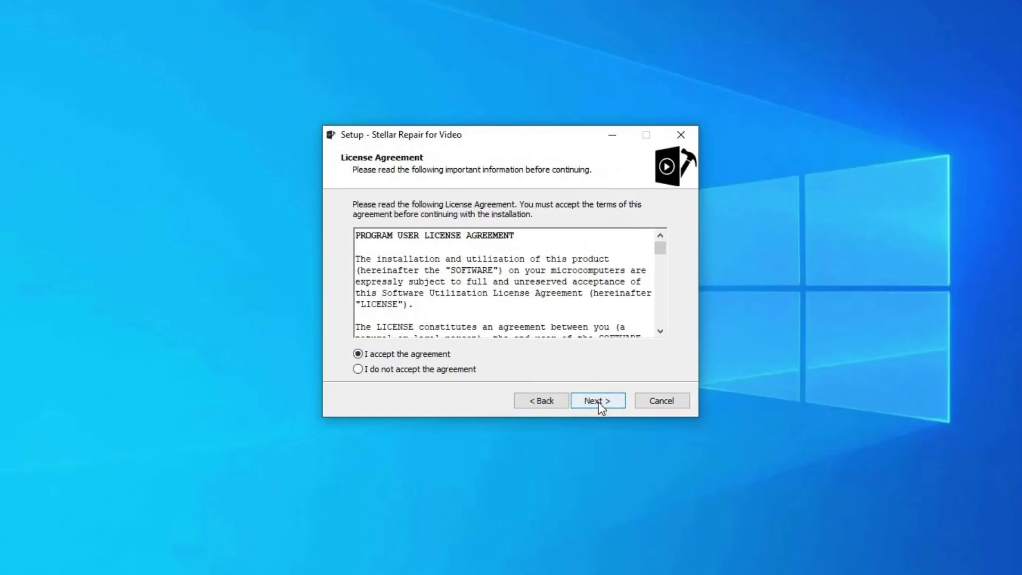
{"action": "left_click", "coordinate": [599, 401]}
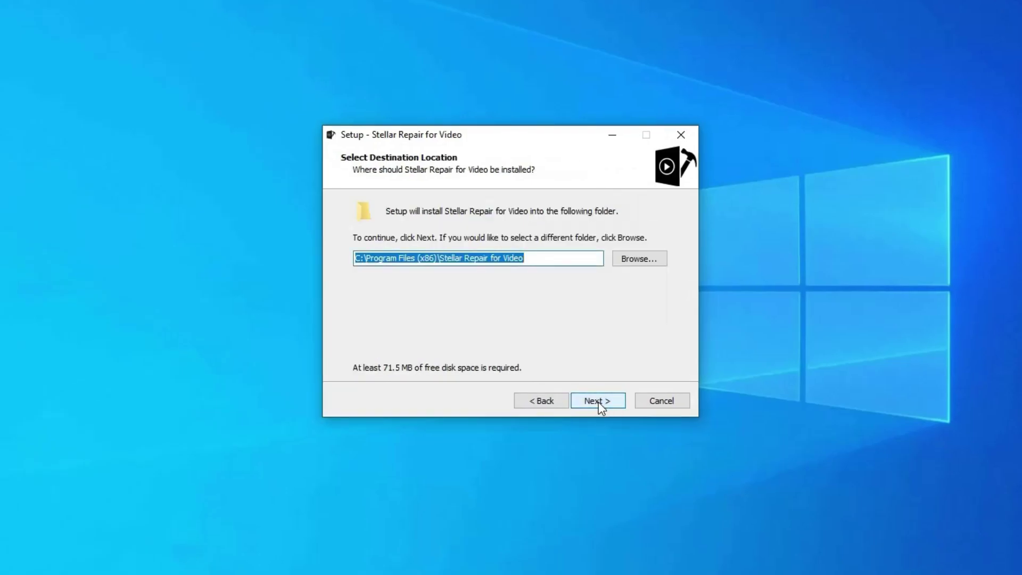
{"action": "left_click", "coordinate": [599, 402]}
{"action": "left_click", "coordinate": [599, 402]}
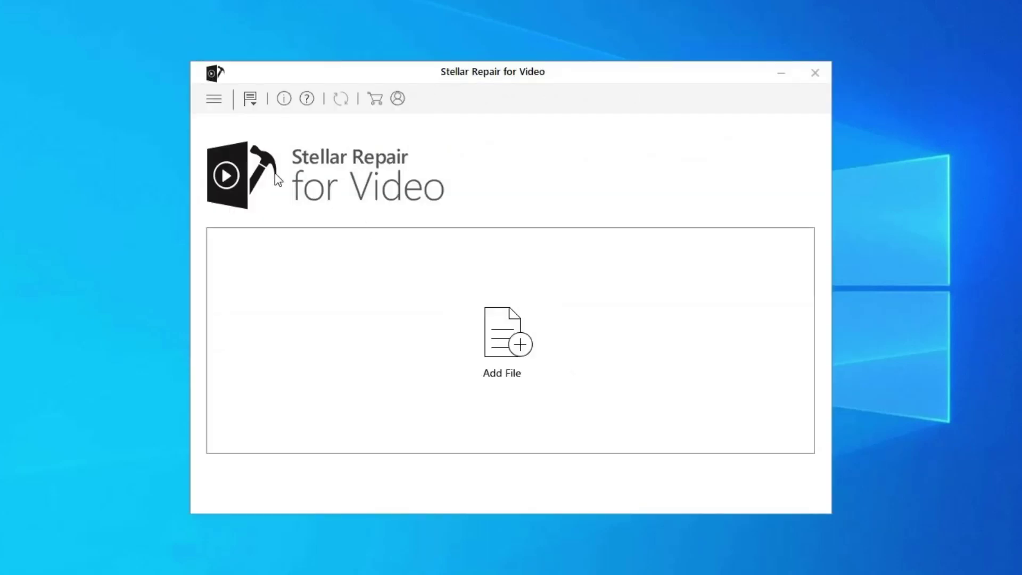
Add WINDOW.AVI from Desktop > VIDEO and repair it until its status shows Completed
{"action": "left_click", "coordinate": [514, 341]}
{"action": "double_click", "coordinate": [396, 207]}
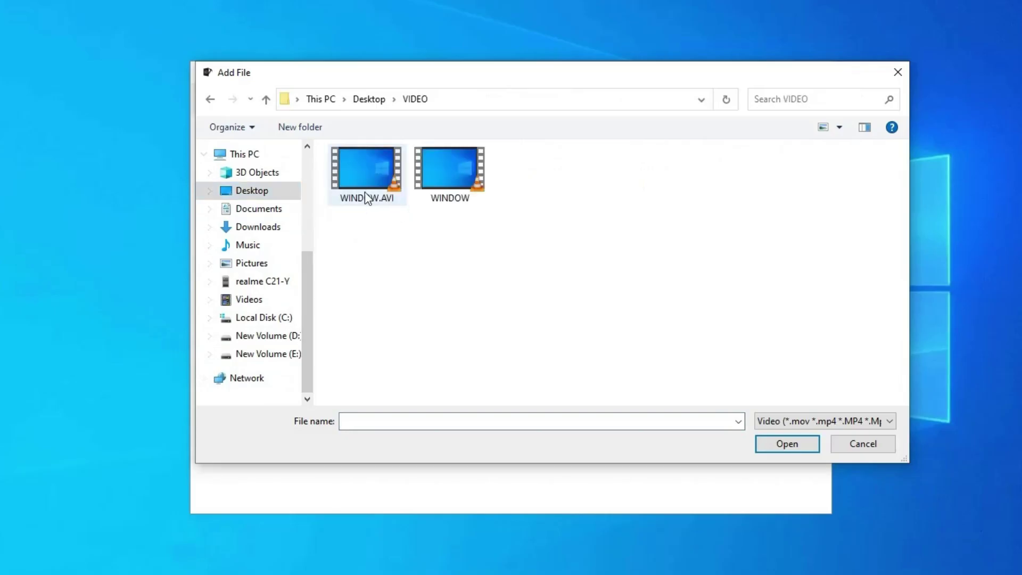
{"action": "double_click", "coordinate": [367, 196]}
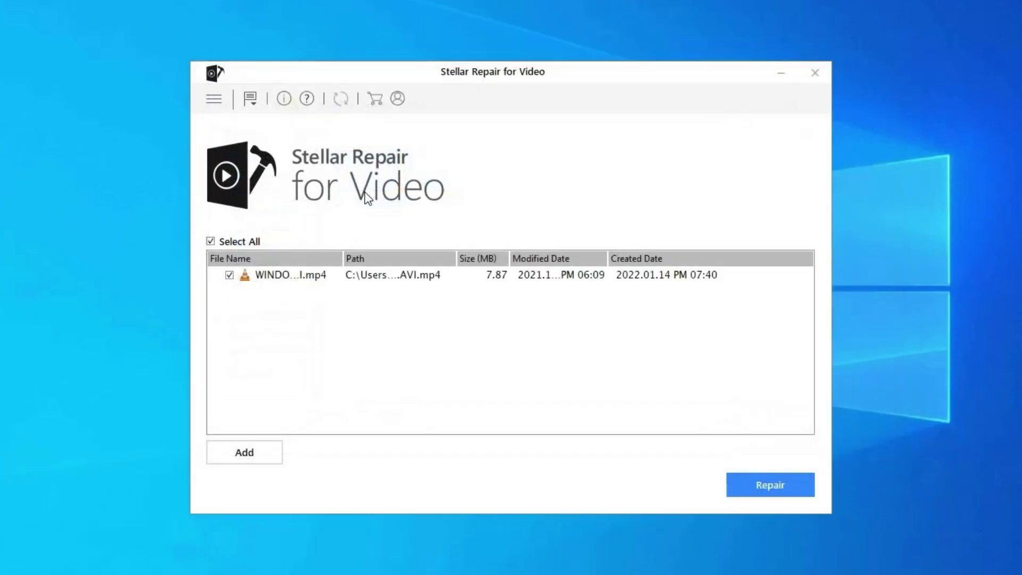
{"action": "left_click", "coordinate": [765, 487]}
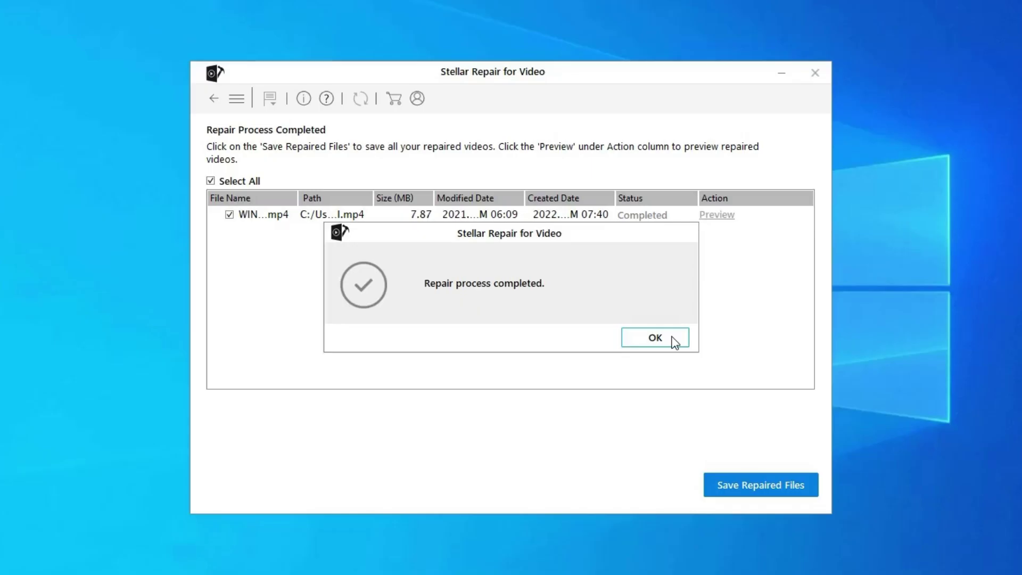
{"action": "left_click", "coordinate": [656, 337]}
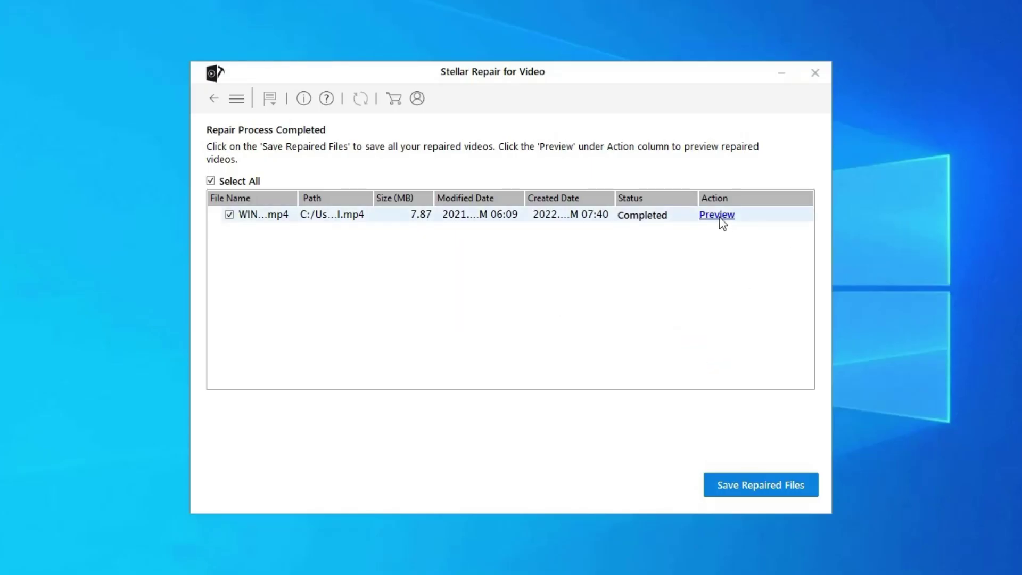